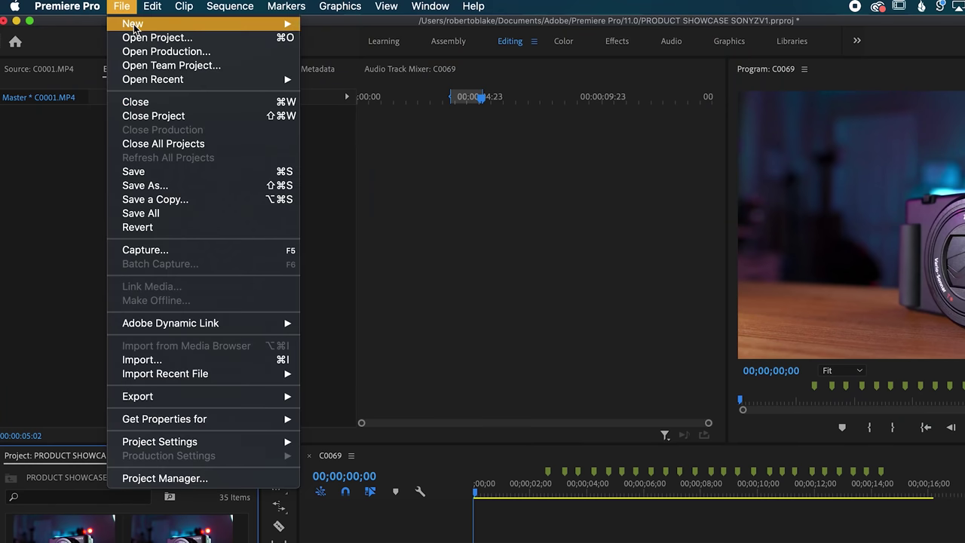
# - Show the File > New submenu listing the new project items
pyautogui.moveTo(135, 27)
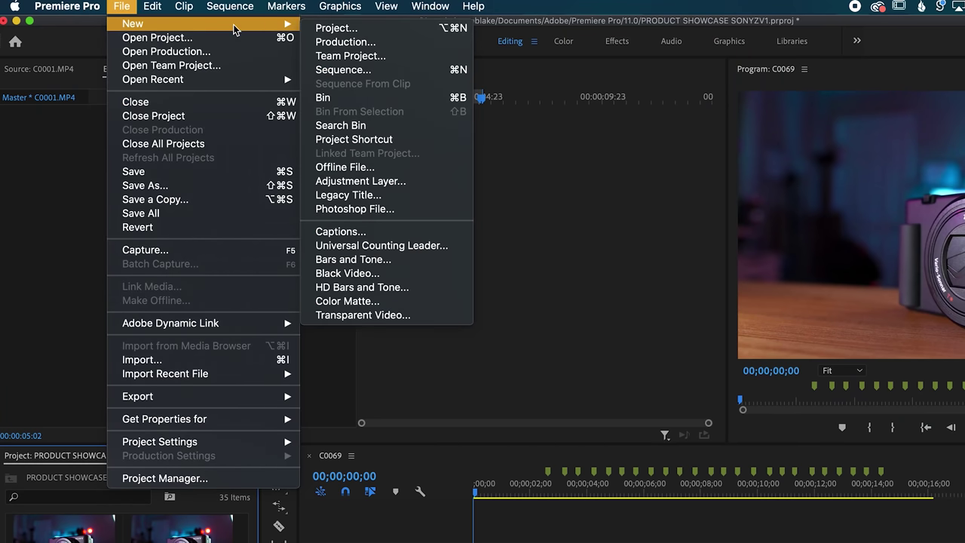
# - Create a 1920x1080 adjustment layer, place it on V2 and stretch it across all clips
pyautogui.click(386, 181)
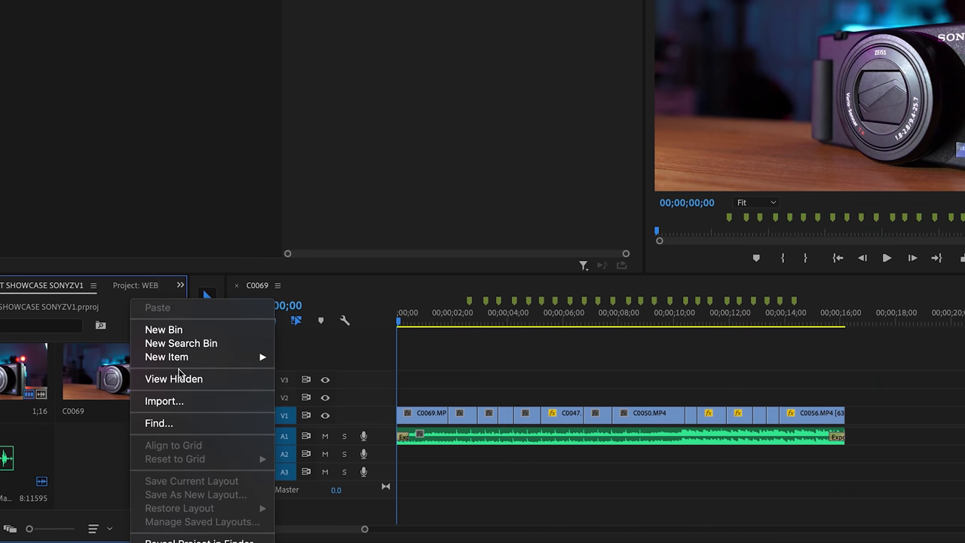
pyautogui.moveTo(185, 363)
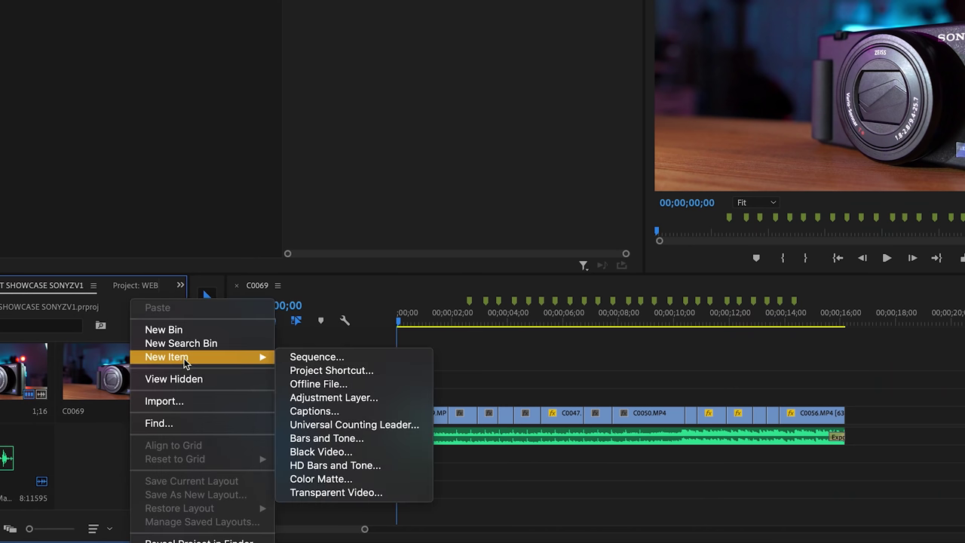
pyautogui.click(351, 400)
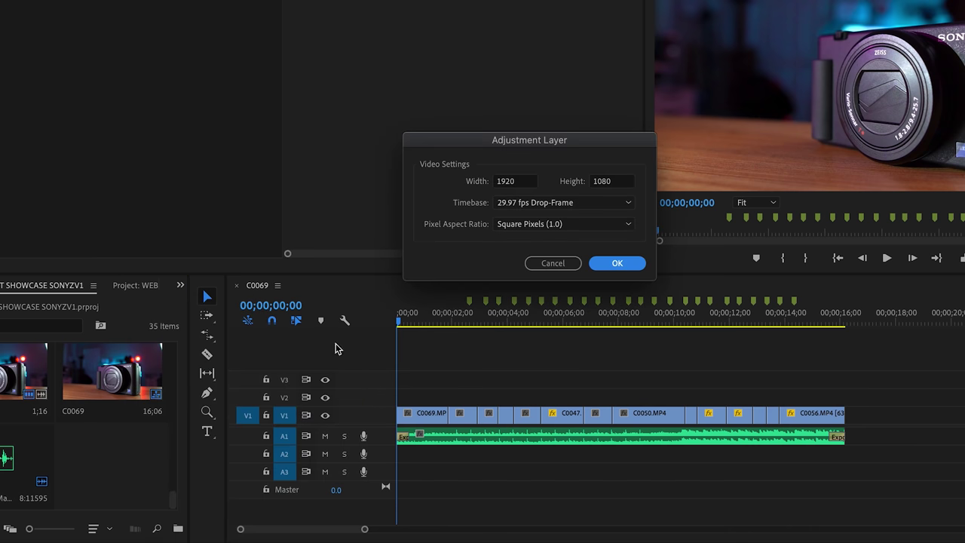
pyautogui.click(620, 263)
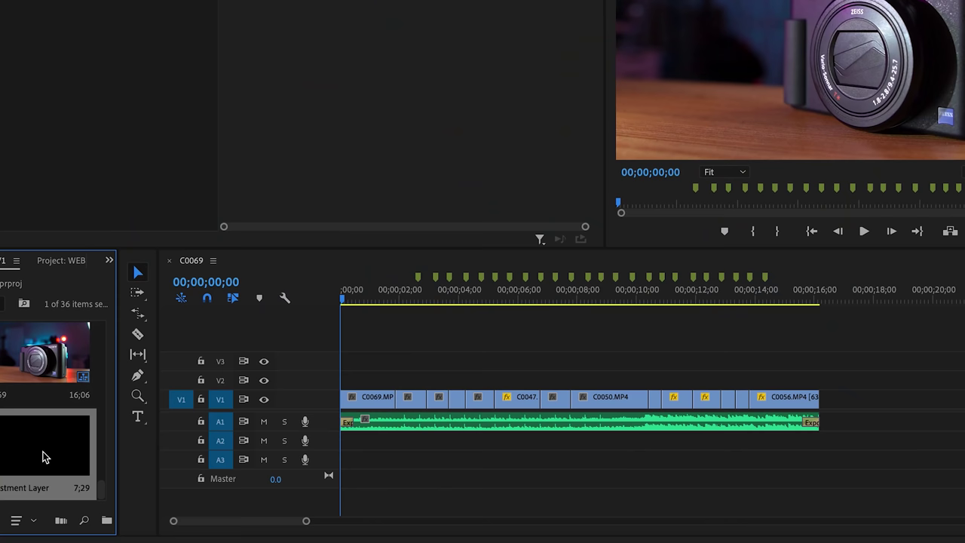
pyautogui.moveTo(43, 456); pyautogui.dragTo(336, 379)
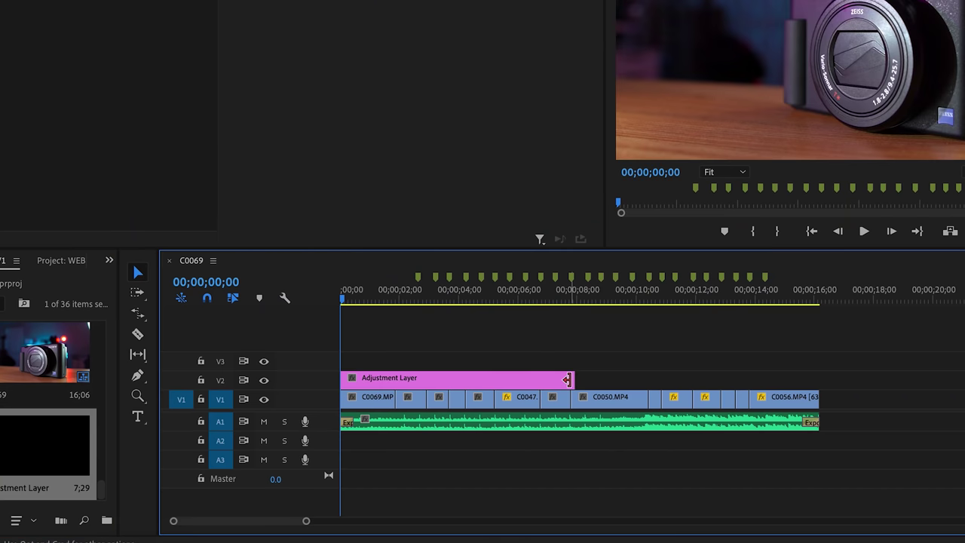
pyautogui.moveTo(567, 379); pyautogui.dragTo(806, 362)
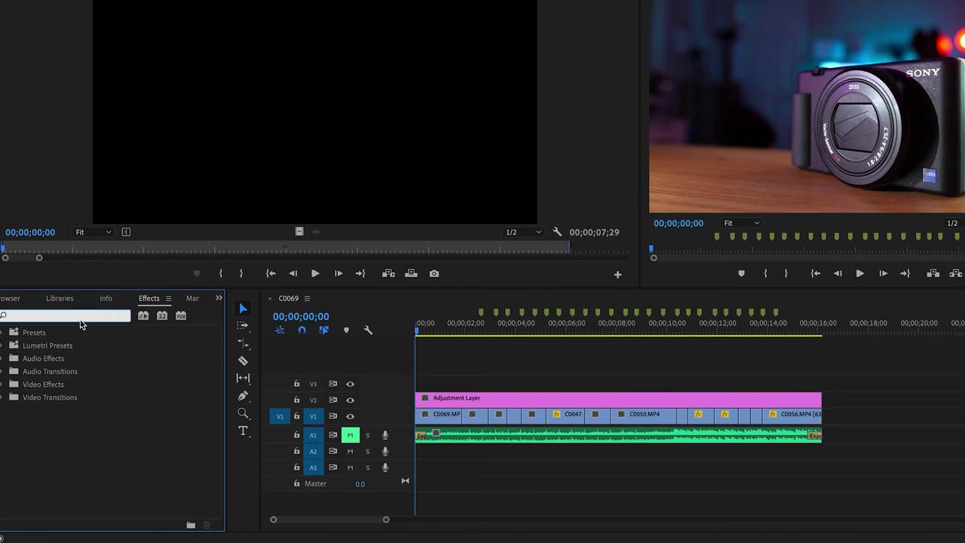
# - Search the Effects panel for 'crop' and apply Crop to the Adjustment Layer clip
pyautogui.write('crop')
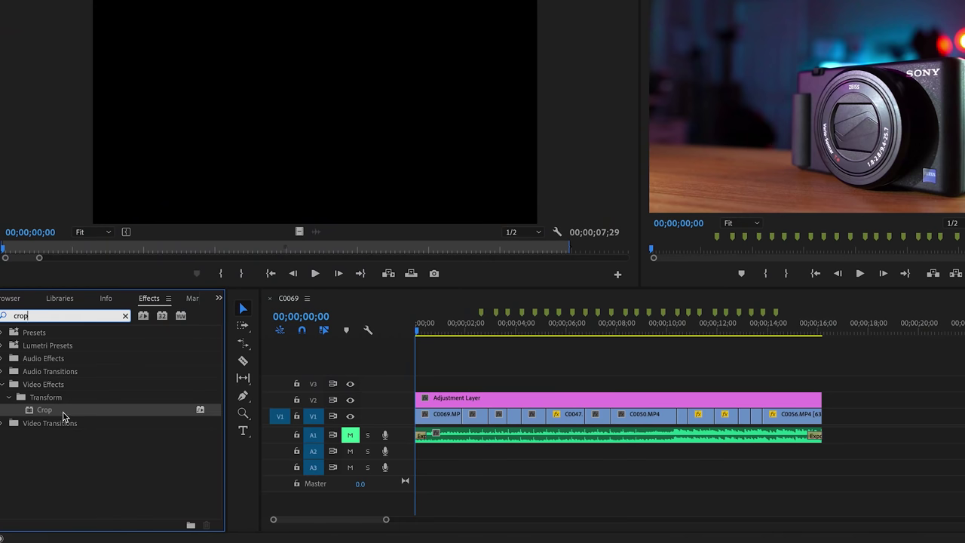
pyautogui.moveTo(36, 413); pyautogui.dragTo(431, 399)
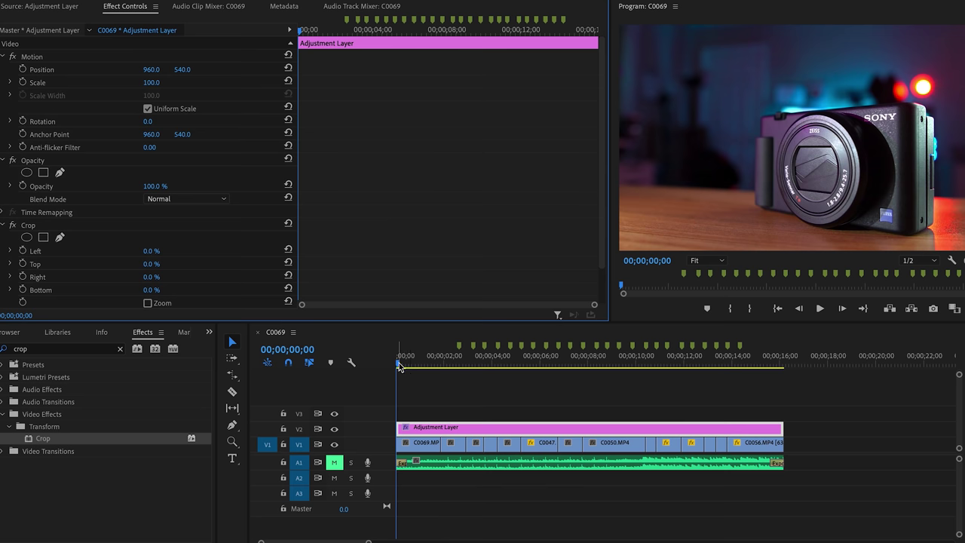
# - Enable keyframing for Crop Top and Bottom at 00;00 and set both to 50%
pyautogui.scroll(-2, 159, 245)
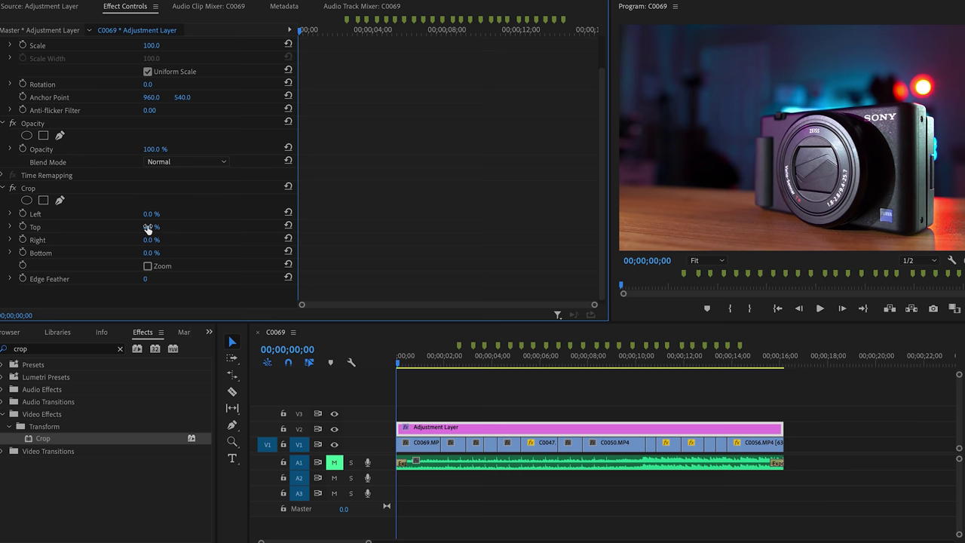
pyautogui.click(23, 227)
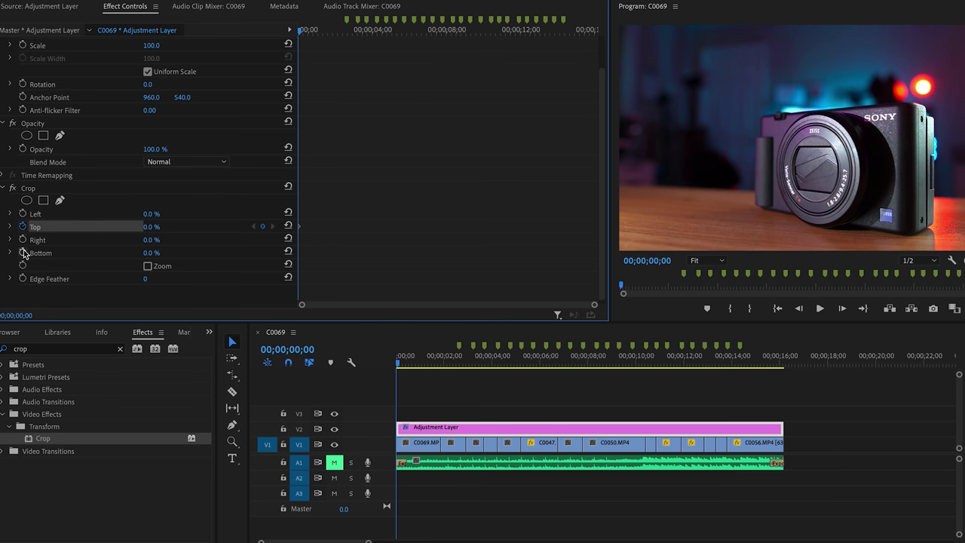
pyautogui.click(22, 253)
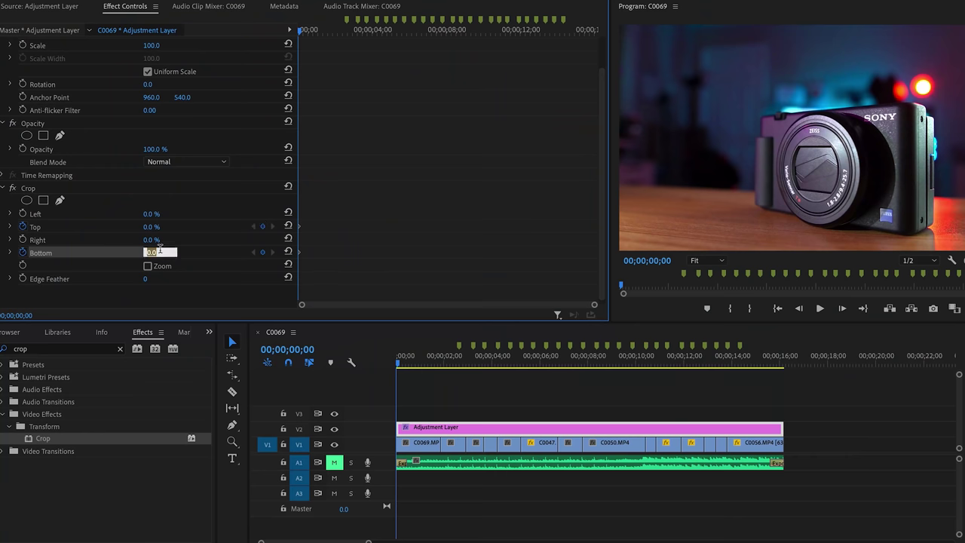
pyautogui.press('Return')
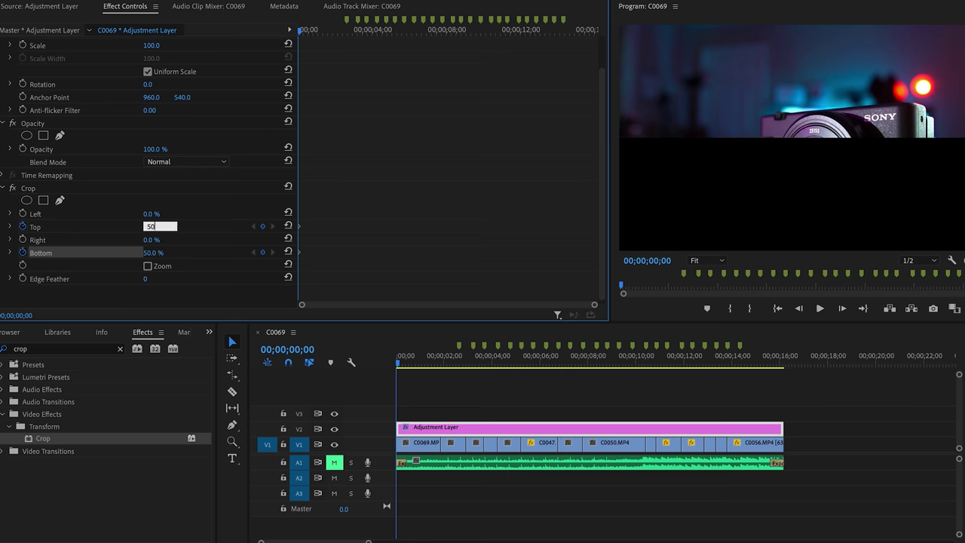
pyautogui.press('Return')
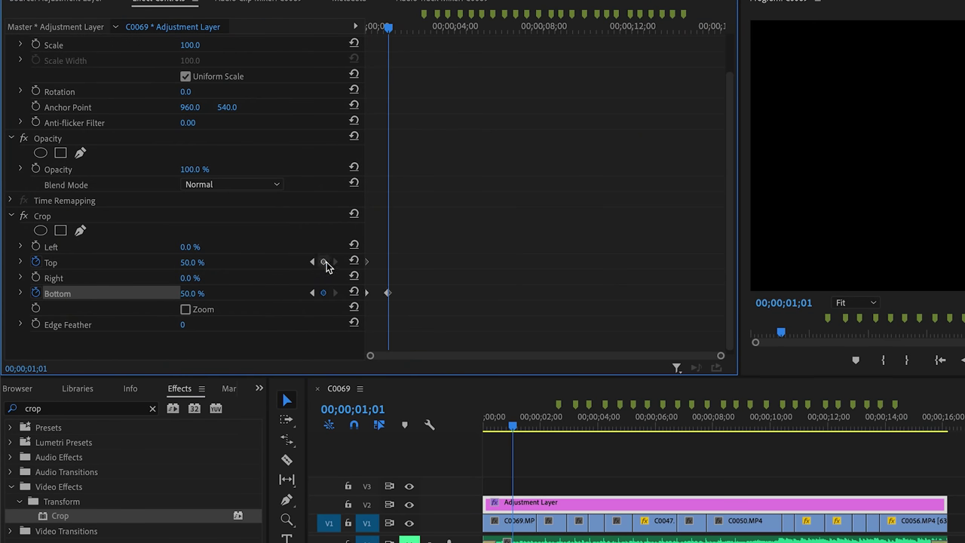
# - Keyframe Crop Top and Bottom at 12% at 01;01 and scrub to preview the bars
pyautogui.click(324, 262)
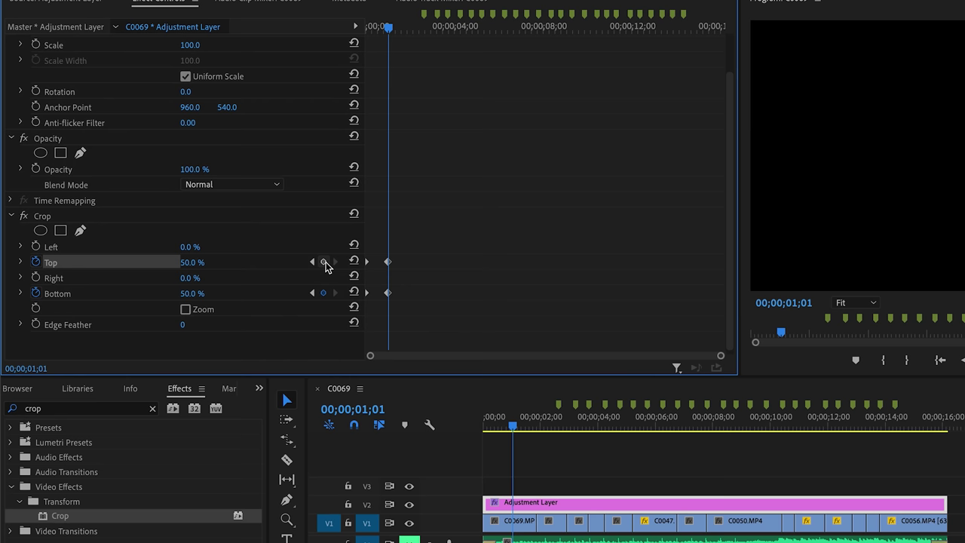
pyautogui.click(198, 262)
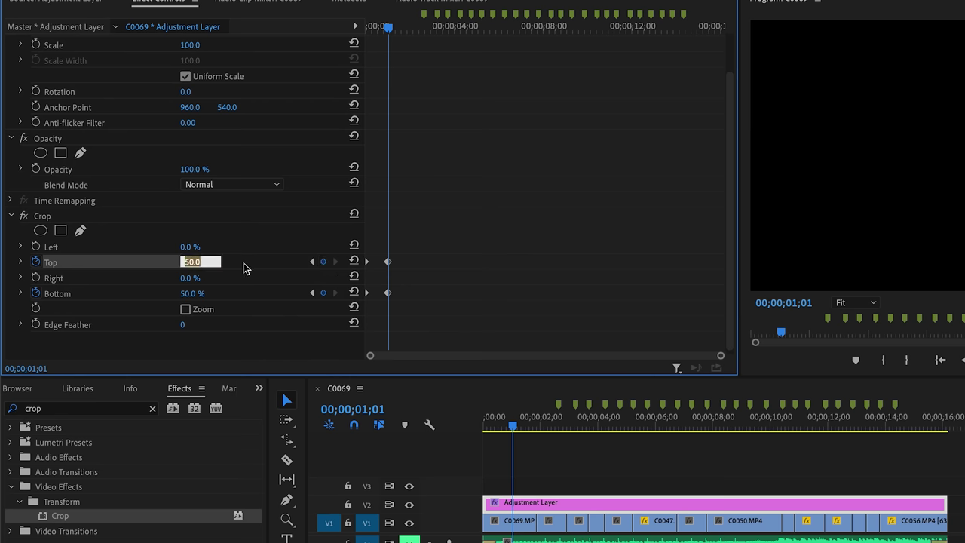
pyautogui.click(198, 293)
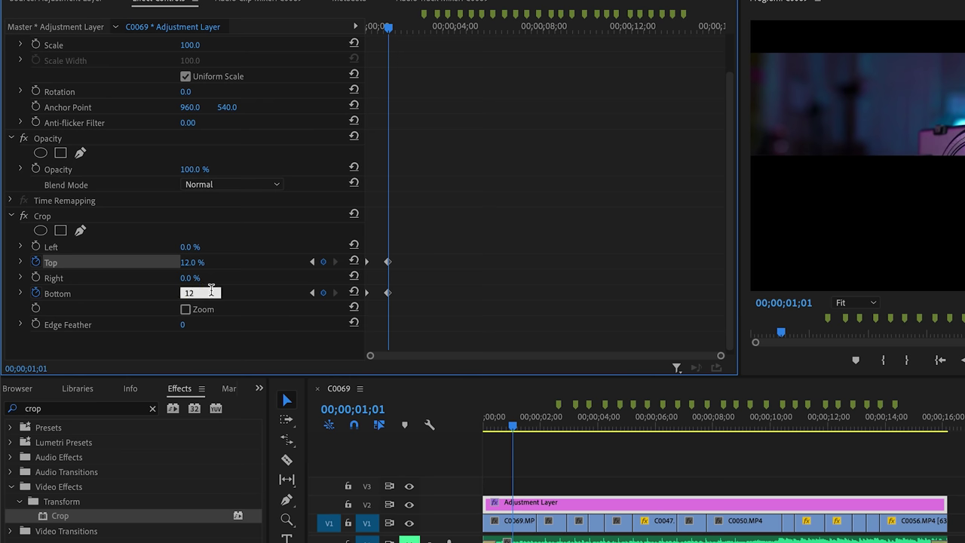
pyautogui.press('Return')
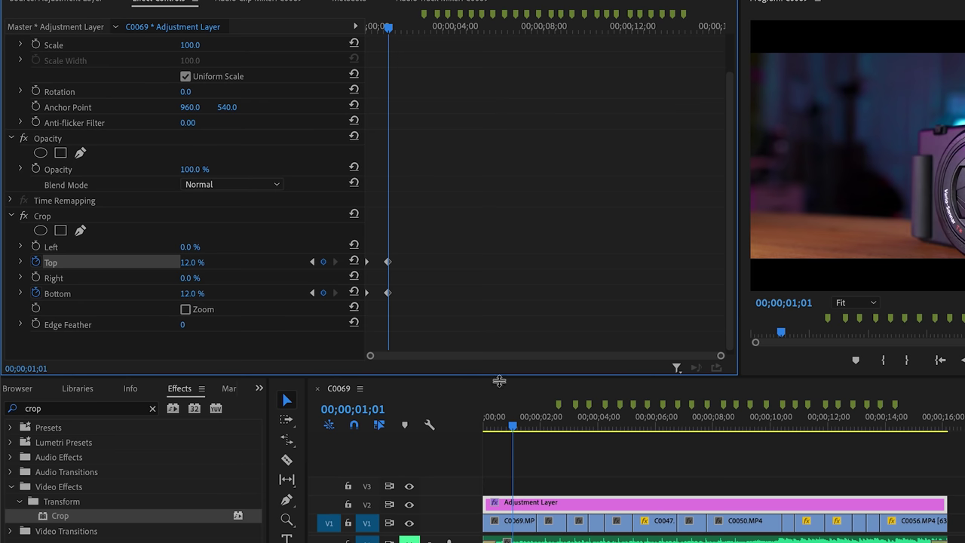
pyautogui.moveTo(512, 430); pyautogui.dragTo(508, 424)
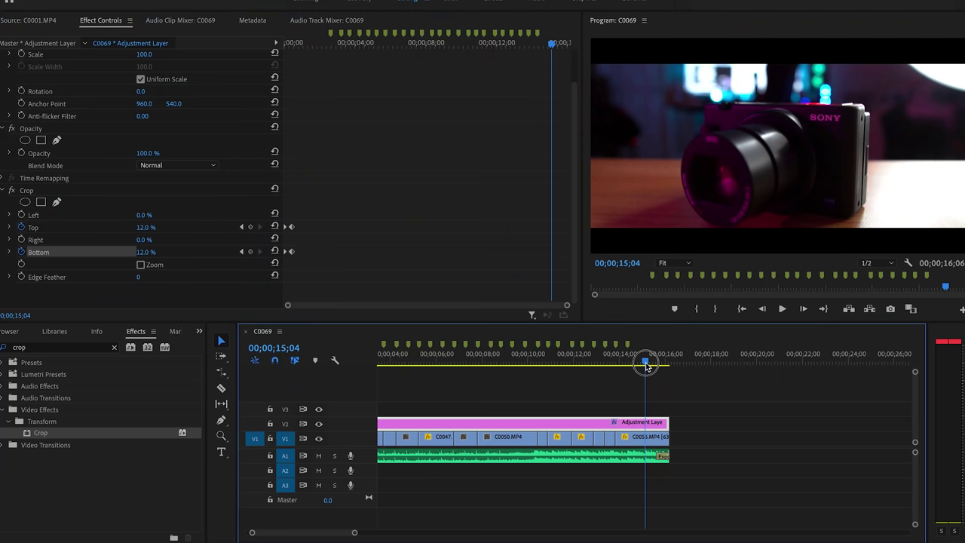
# - Add Crop Top and Bottom keyframes at 12% near 15;07 and save the project
pyautogui.moveTo(646, 366); pyautogui.dragTo(646, 365)
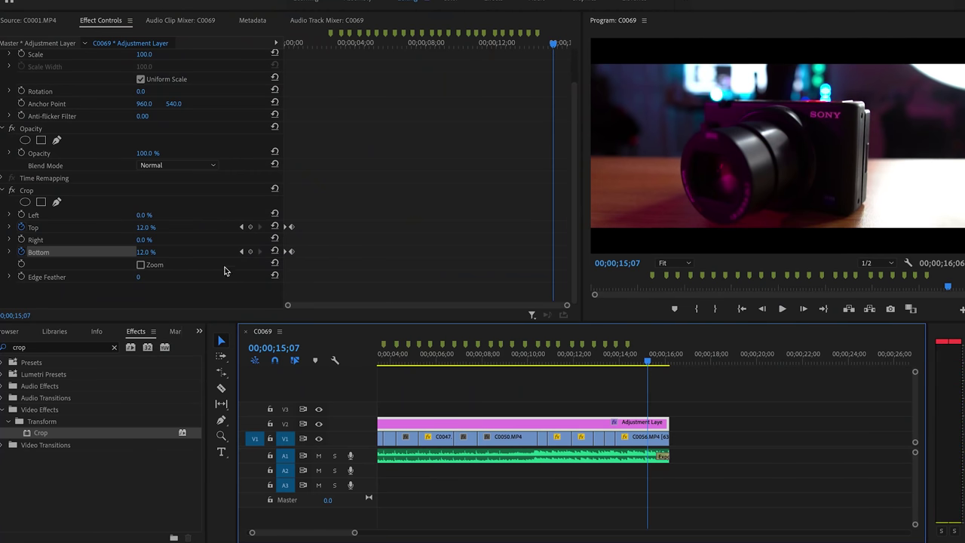
pyautogui.click(250, 252)
pyautogui.click(251, 227)
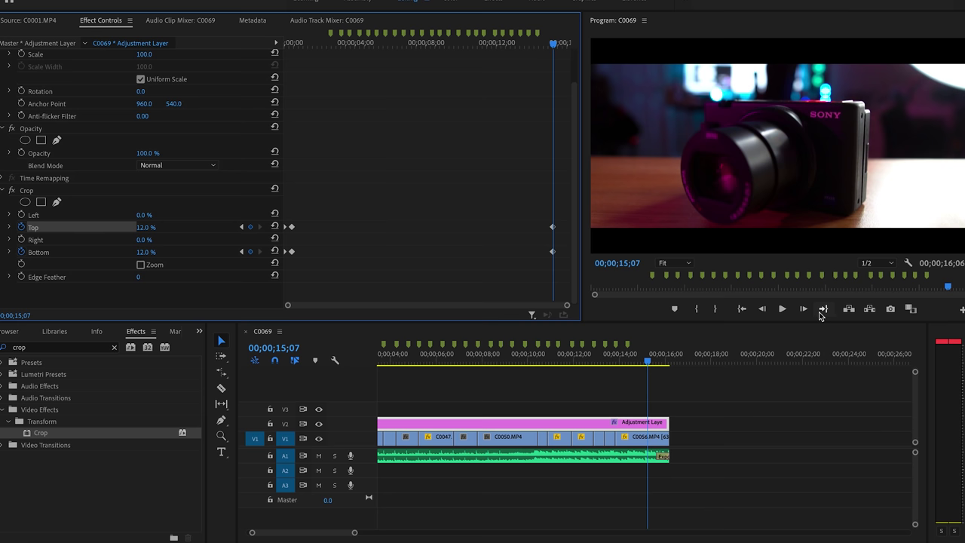
pyautogui.hotkey('ctrl', 's')
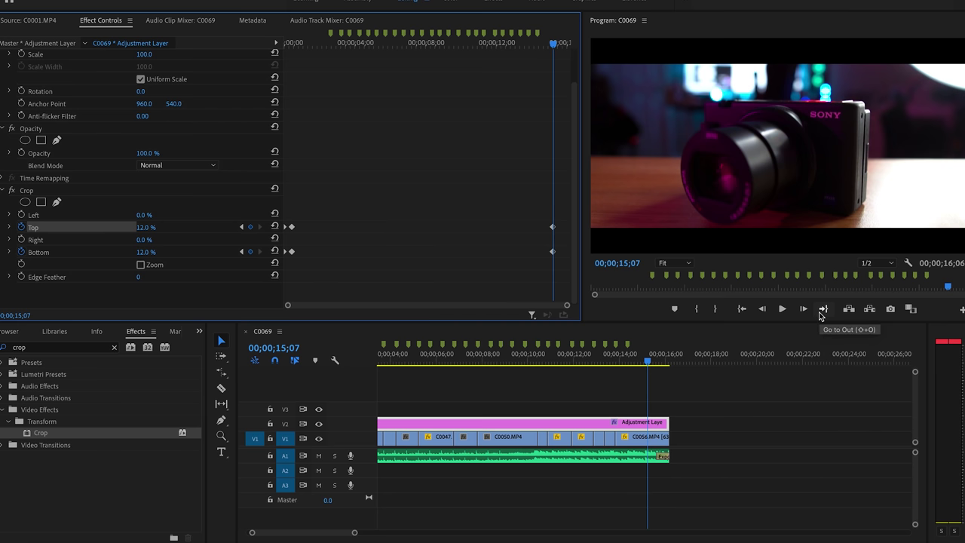
# - Add Crop Top and Bottom keyframes at 50% at the sequence end
pyautogui.click(820, 312)
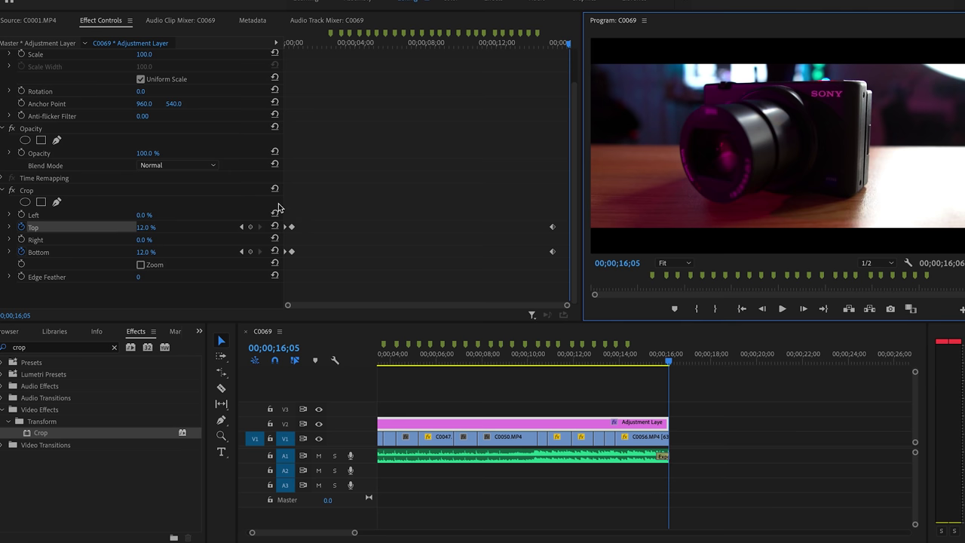
pyautogui.click(252, 228)
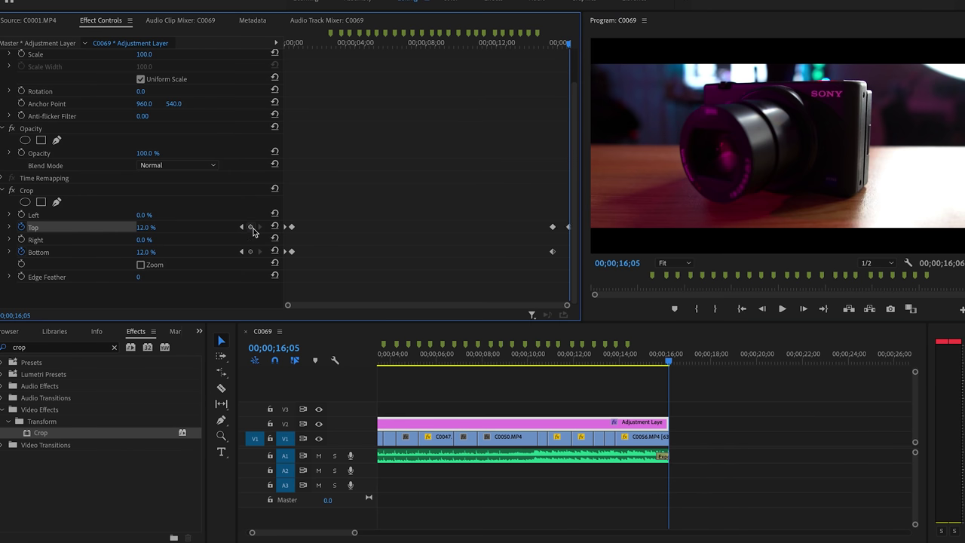
pyautogui.click(252, 254)
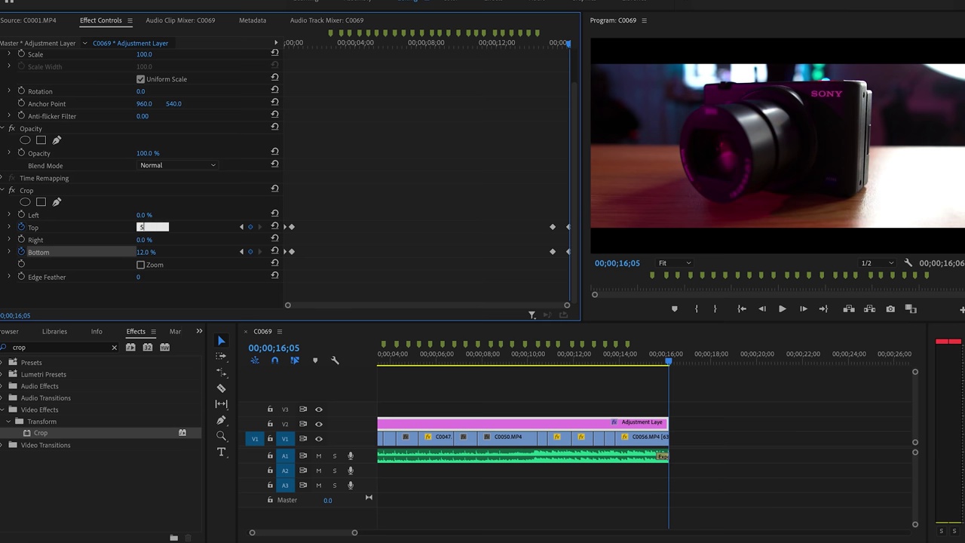
pyautogui.press('Return')
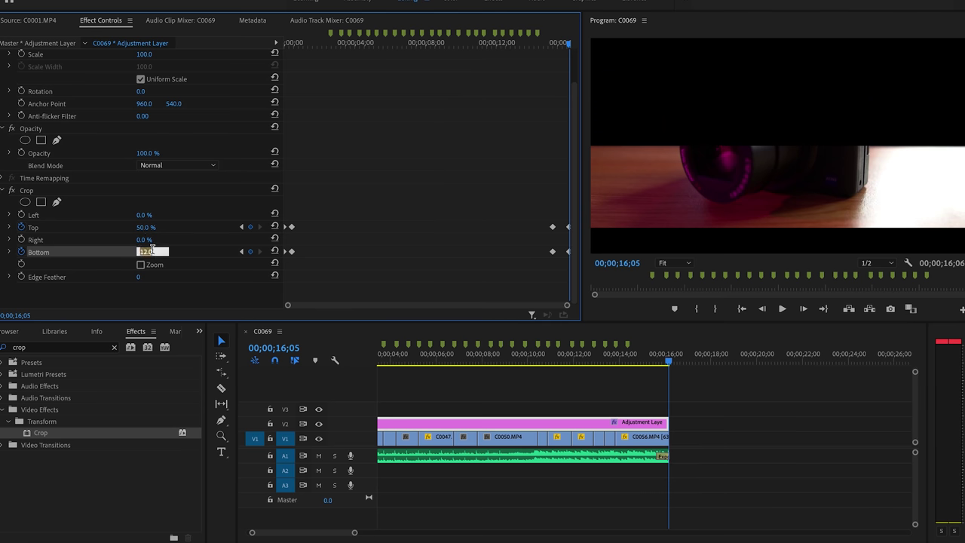
pyautogui.press('Return')
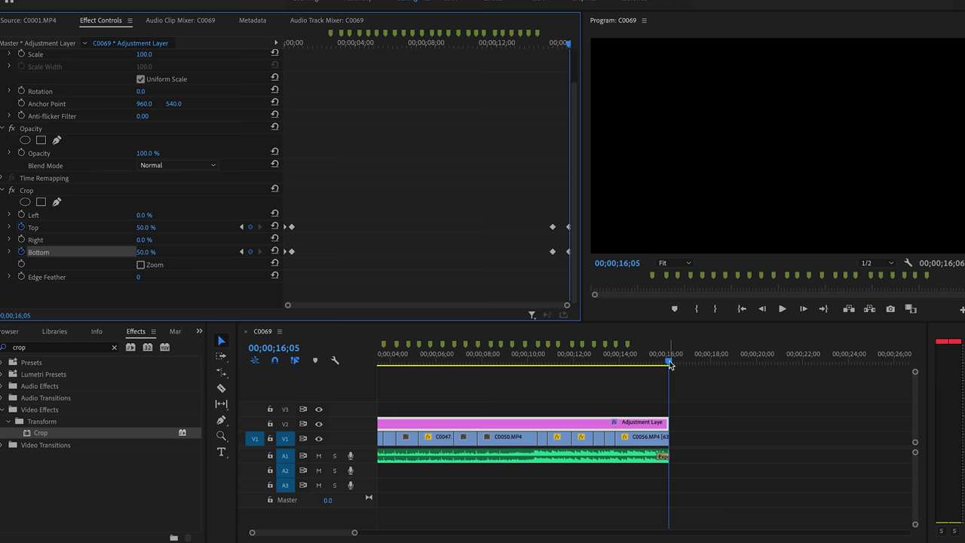
# - Preview the letterbox animation, then set the starting Crop Top and Bottom keyframes to Ease In
pyautogui.moveTo(667, 361); pyautogui.dragTo(573, 366)
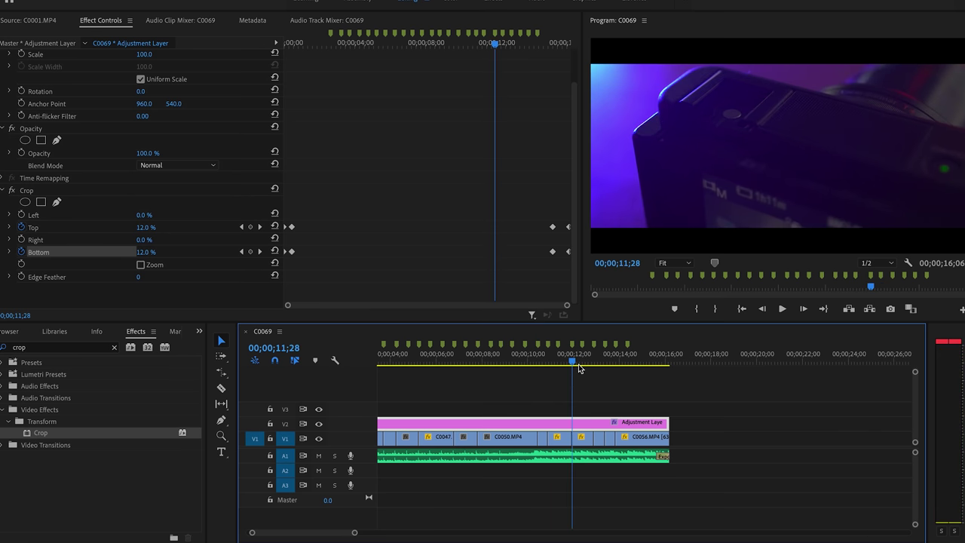
pyautogui.press('space')
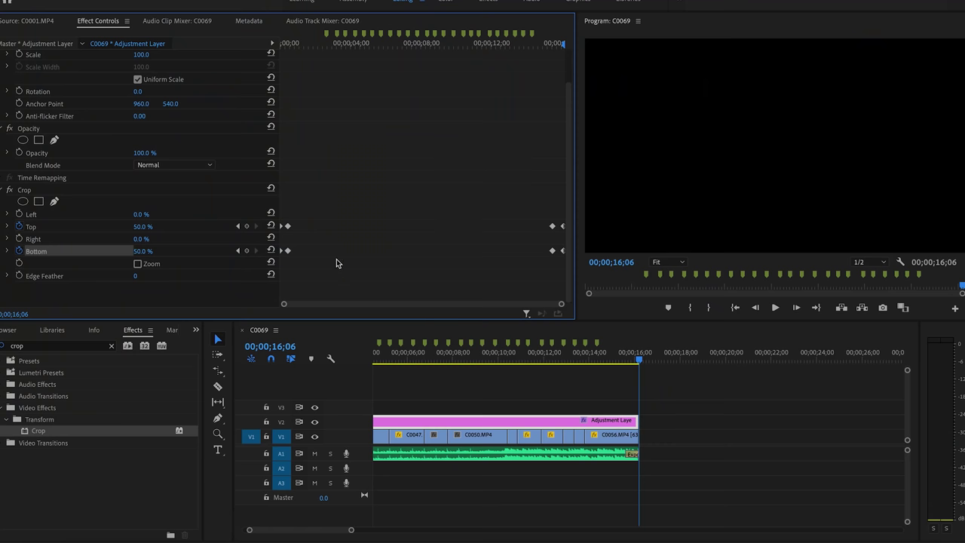
pyautogui.moveTo(304, 260); pyautogui.dragTo(275, 200)
pyautogui.rightClick(289, 228)
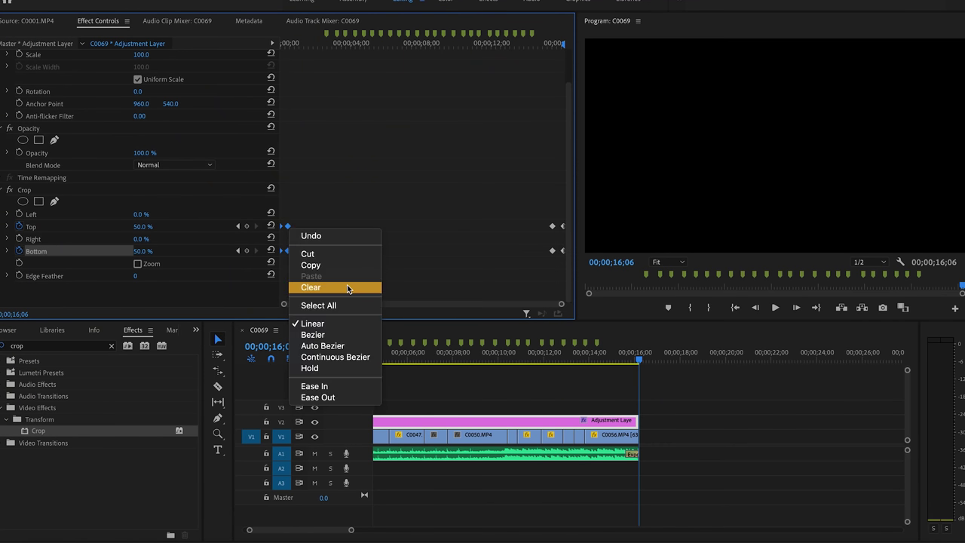
pyautogui.click(336, 386)
# - Set the ending Crop Top and Bottom keyframes to Ease Out
pyautogui.moveTo(547, 195); pyautogui.dragTo(573, 264)
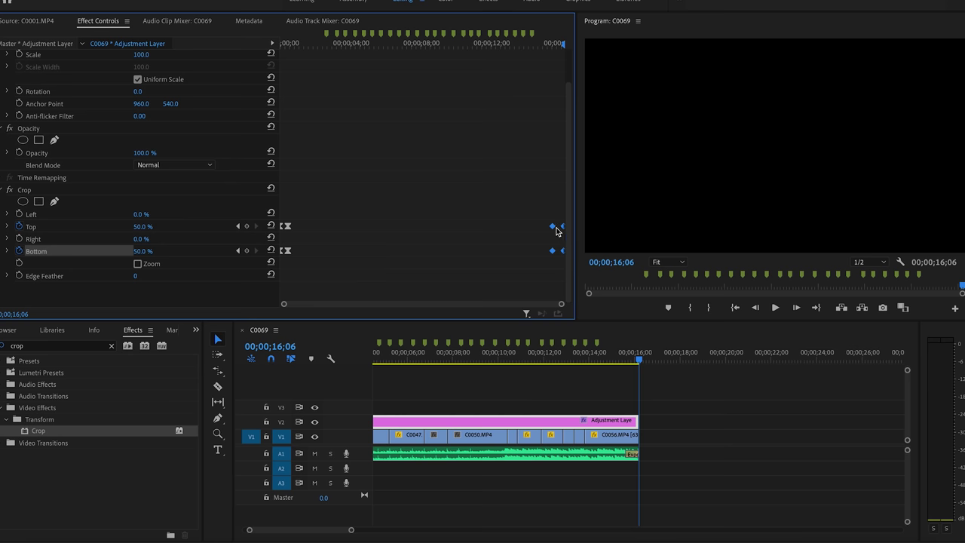
pyautogui.rightClick(556, 227)
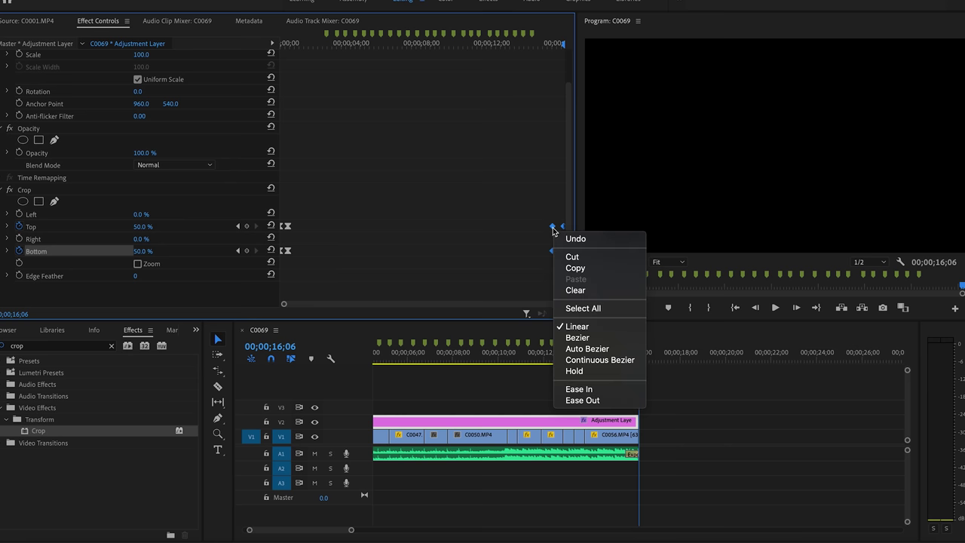
pyautogui.click(595, 401)
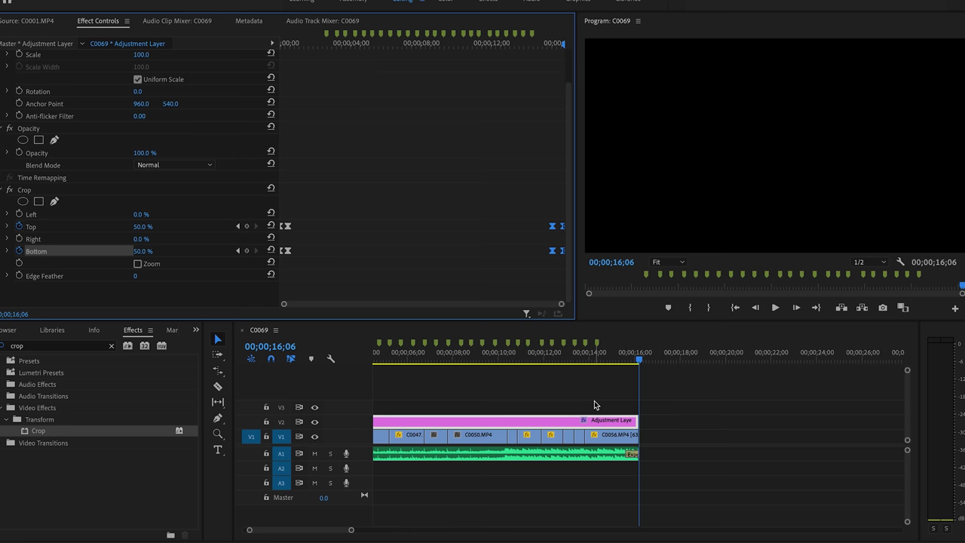
# - Play the sequence from the start to watch the eased letterbox bars animate
pyautogui.moveTo(415, 361); pyautogui.dragTo(341, 361)
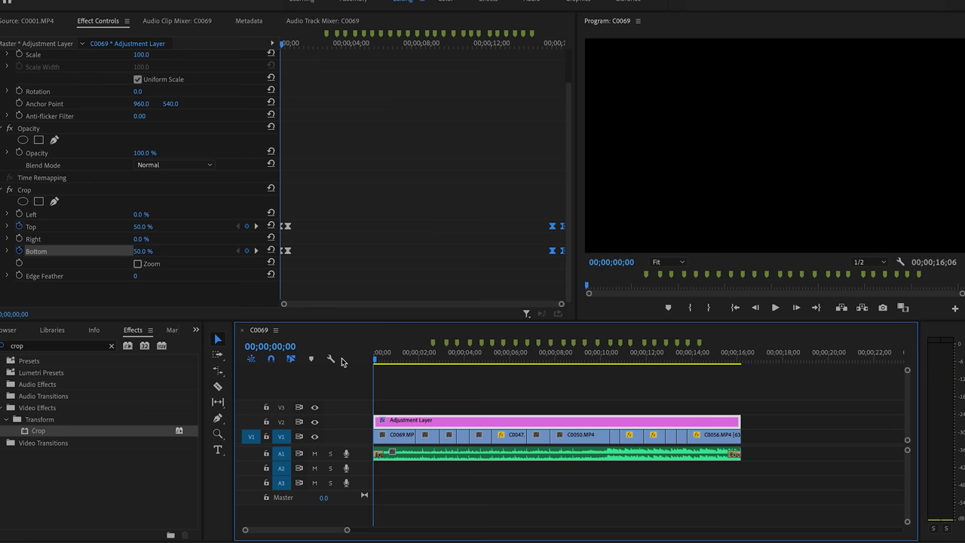
pyautogui.click(732, 309)
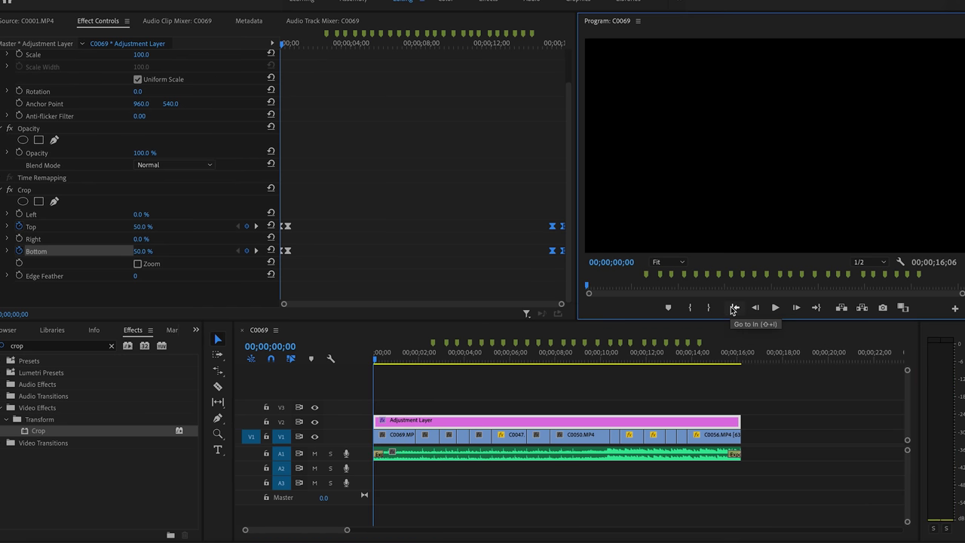
pyautogui.press('space')
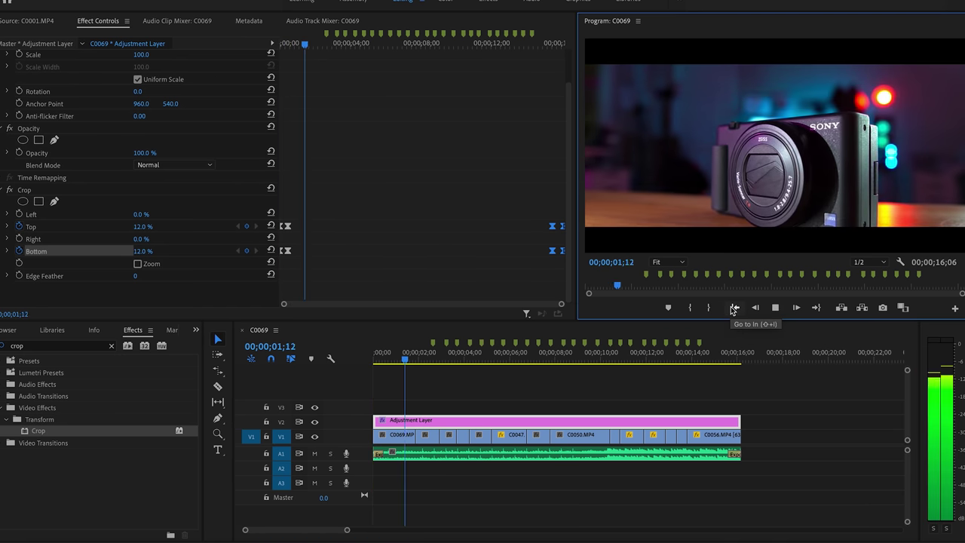